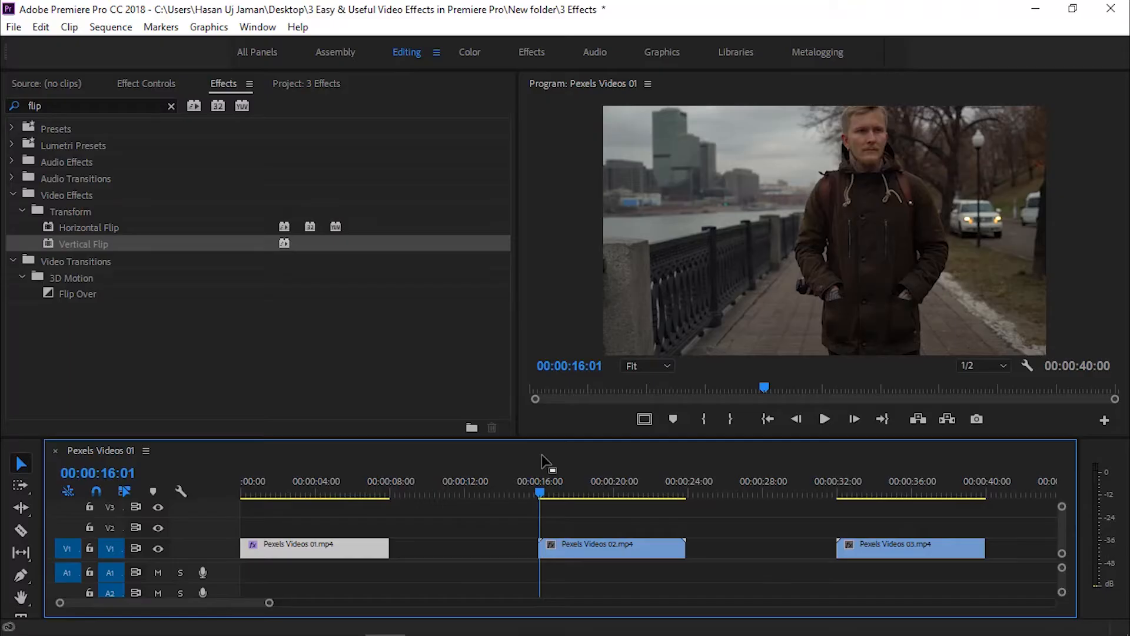
- Find the Warp Stabilizer VFX effect by searching for stabilizer and apply it to the Pexels Videos 02.mp4 clip
{"action": "left_click", "coordinate": [133, 106]}
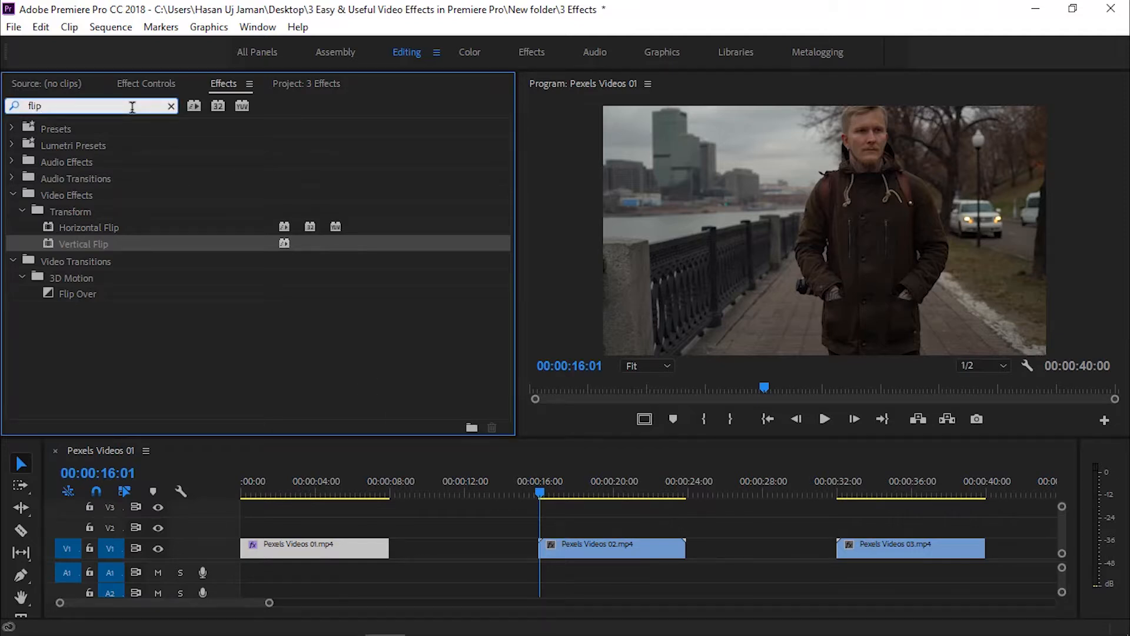
{"action": "key", "text": "BackSpace"}
{"action": "key", "text": "BackSpace"}
{"action": "key", "text": "BackSpace"}
{"action": "type", "text": "stabilizer"}
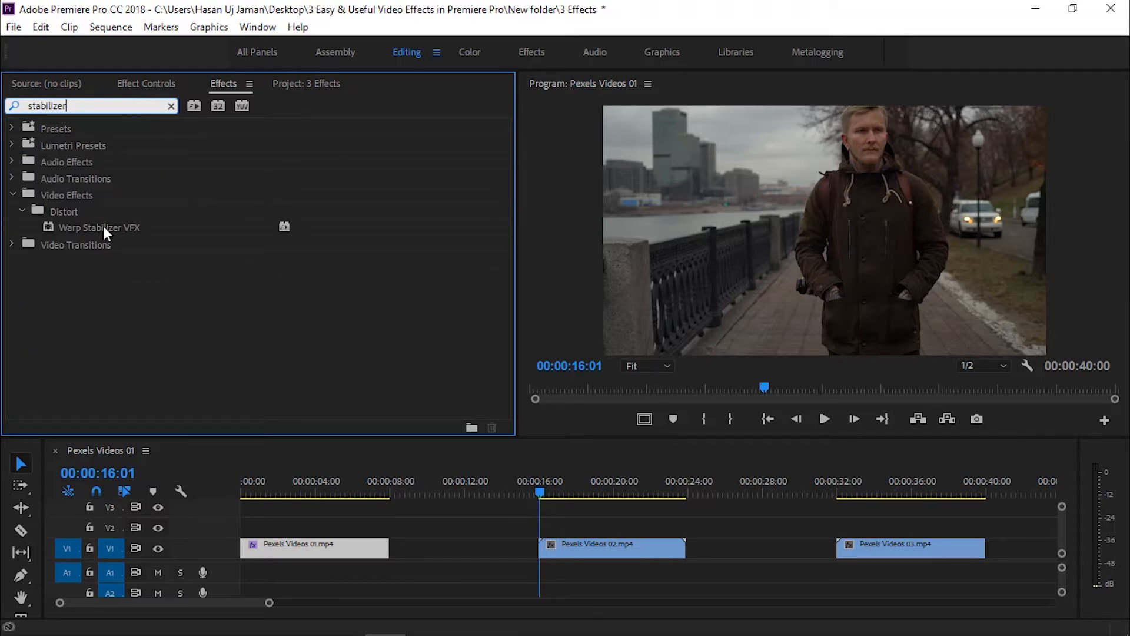
{"action": "left_click_drag", "start_coordinate": [105, 228], "coordinate": [290, 274]}
{"action": "left_click_drag", "start_coordinate": [574, 548], "coordinate": [575, 544]}
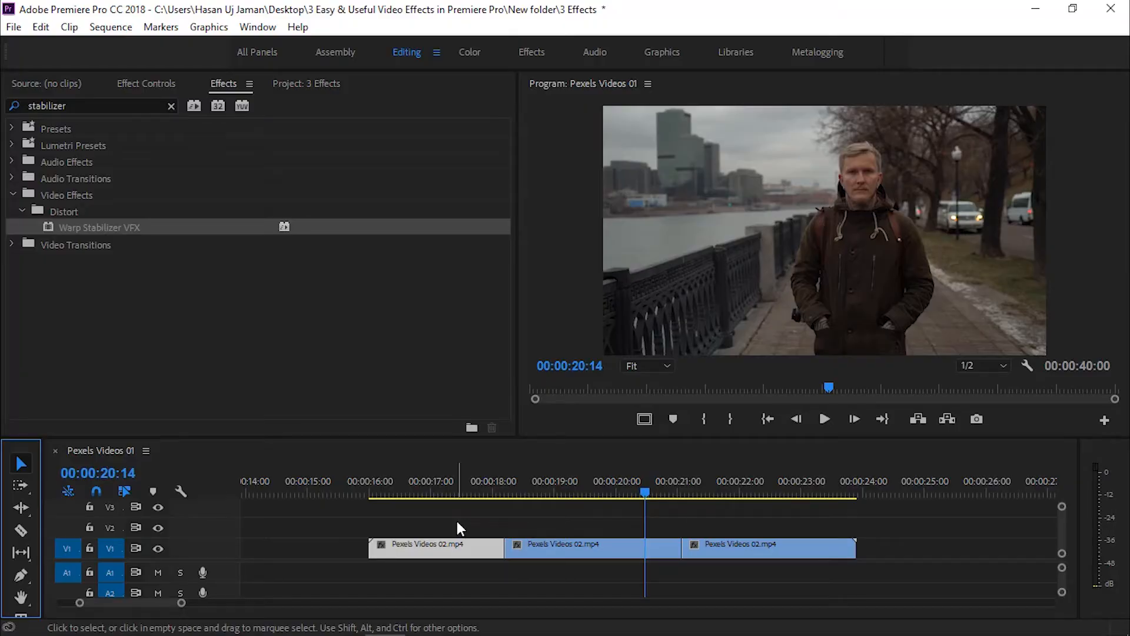
- Nest the three Pexels Videos 02.mp4 pieces under the default name and apply Warp Stabilizer VFX to the nested sequence
{"action": "left_click_drag", "start_coordinate": [442, 518], "coordinate": [736, 551]}
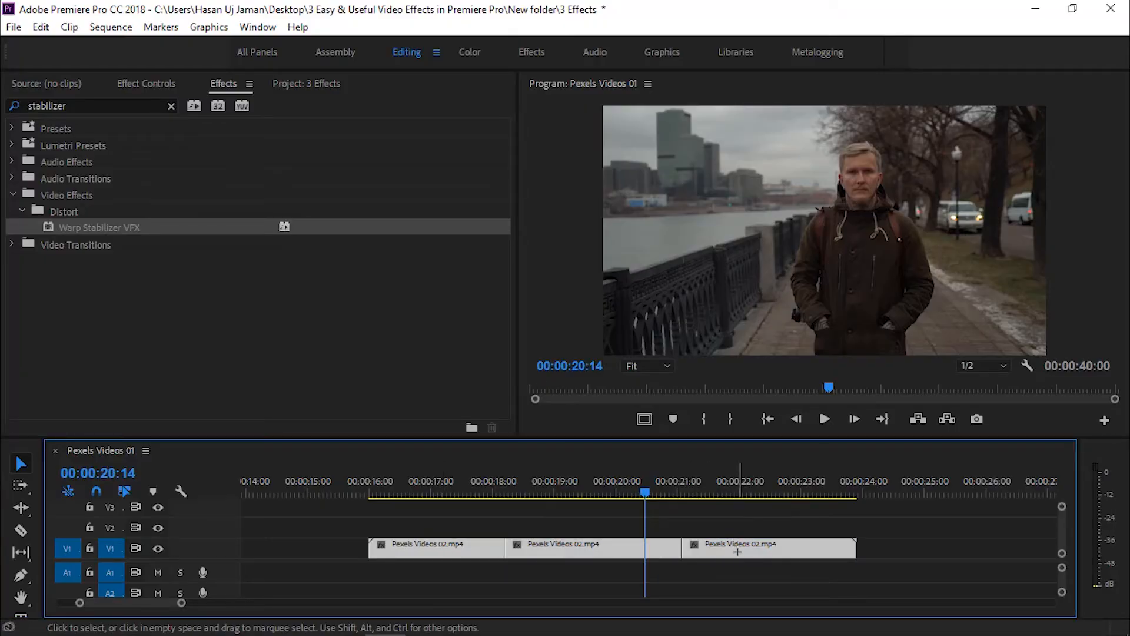
{"action": "right_click", "coordinate": [727, 543]}
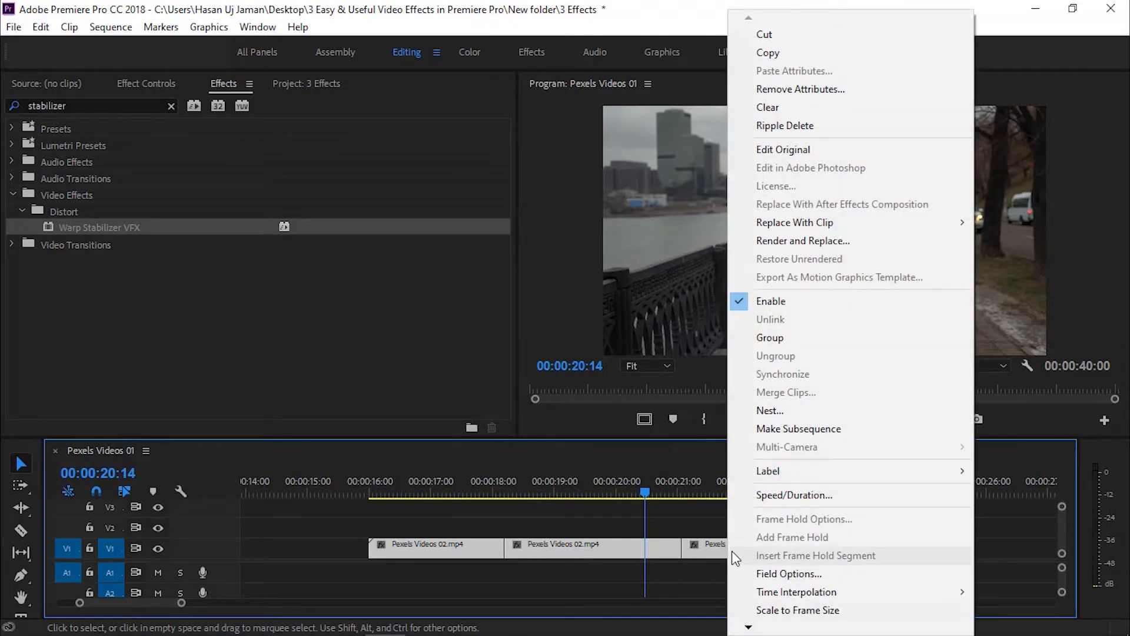
{"action": "left_click", "coordinate": [750, 411]}
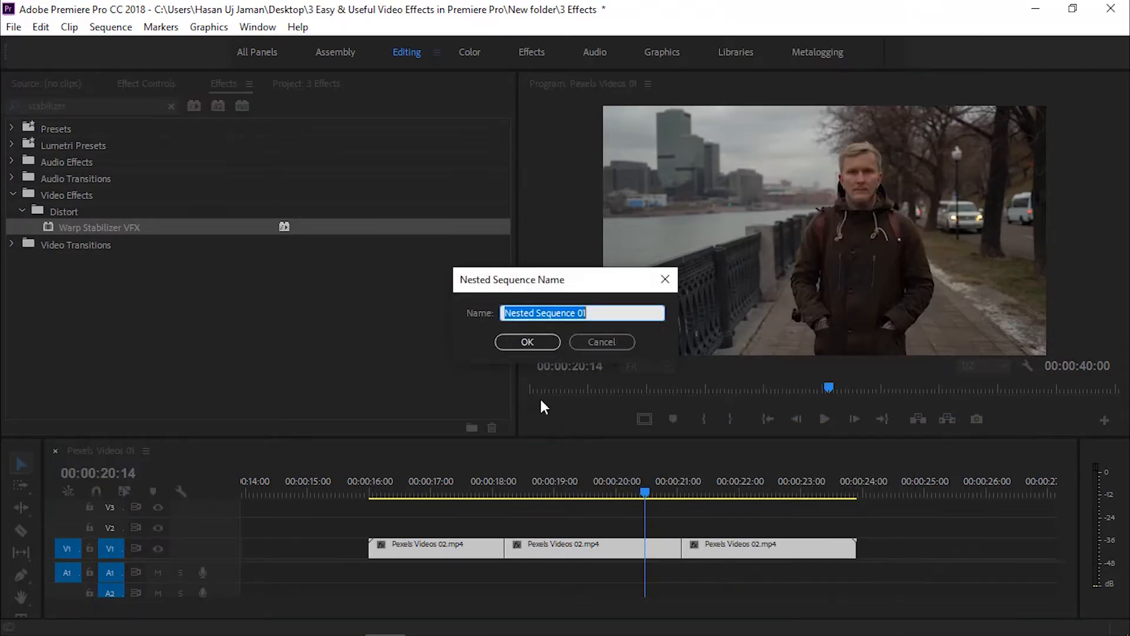
{"action": "left_click", "coordinate": [532, 341]}
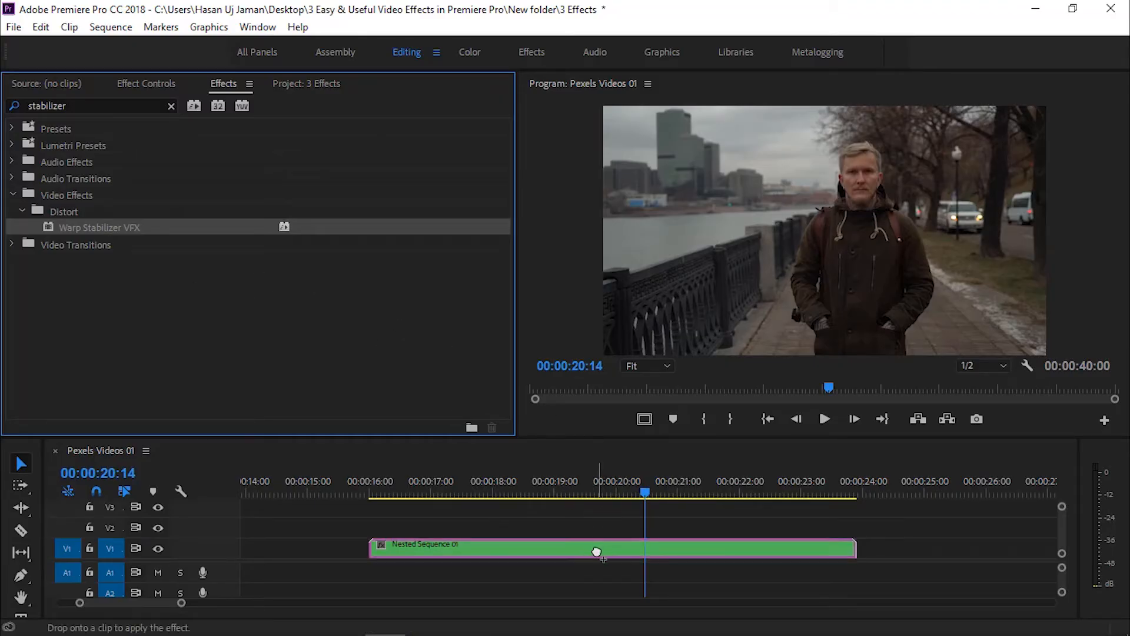
{"action": "left_click_drag", "start_coordinate": [596, 551], "coordinate": [597, 550]}
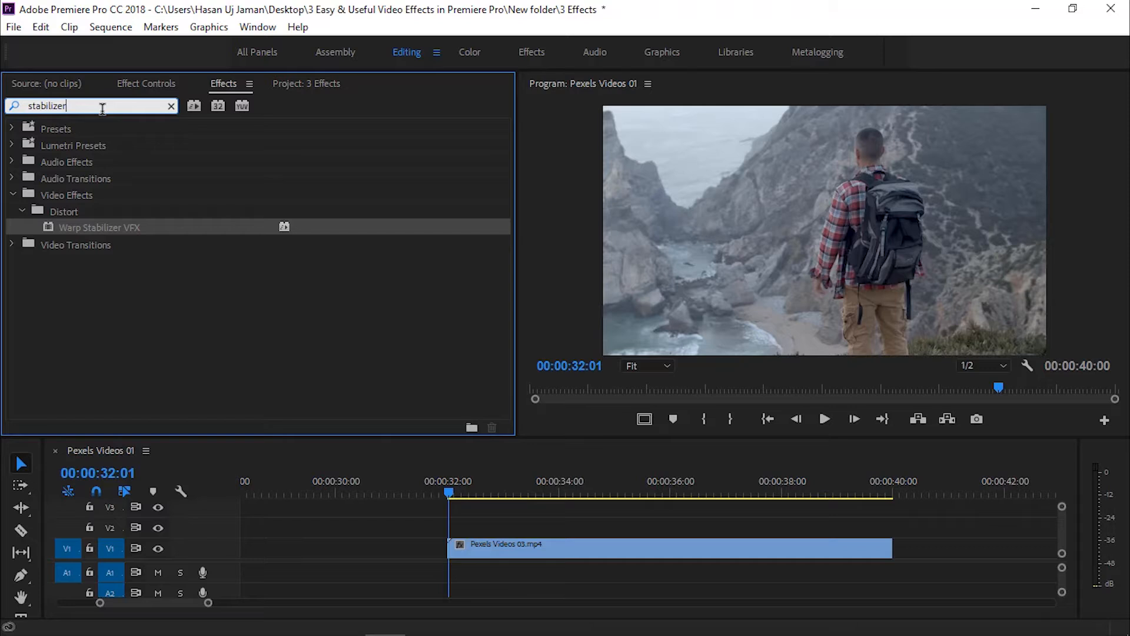
- Search the effects for "simple text"
{"action": "key", "text": "ctrl+a"}
{"action": "type", "text": "simple text"}
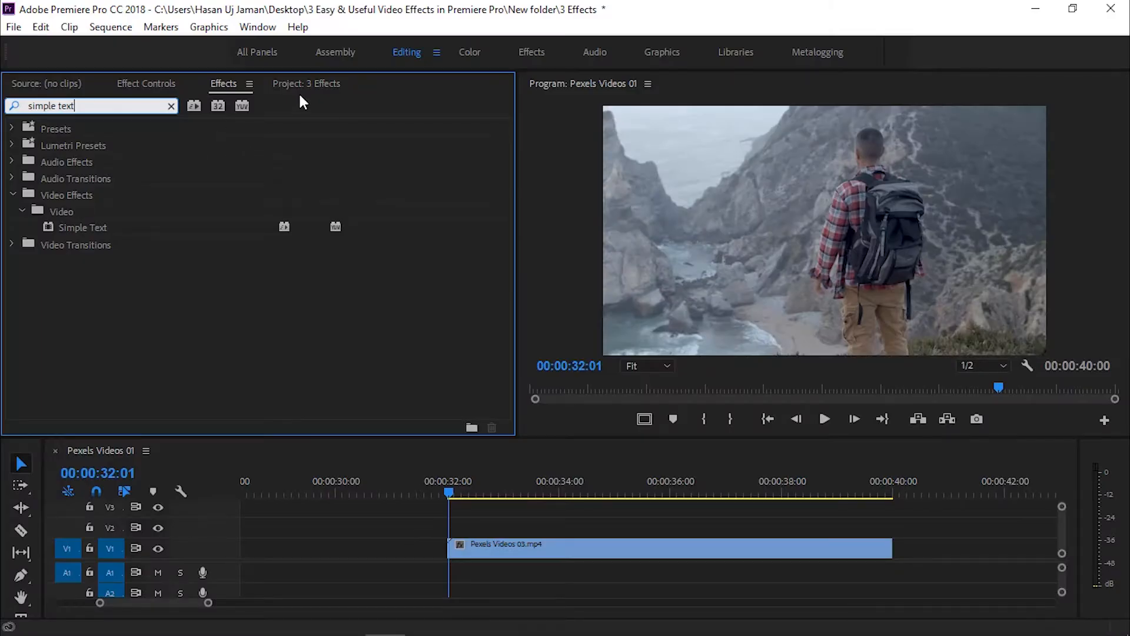
- Create a 1920 × 1080 adjustment layer and place it on V2 across the full length of Pexels Videos 03.mp4
{"action": "left_click", "coordinate": [304, 84]}
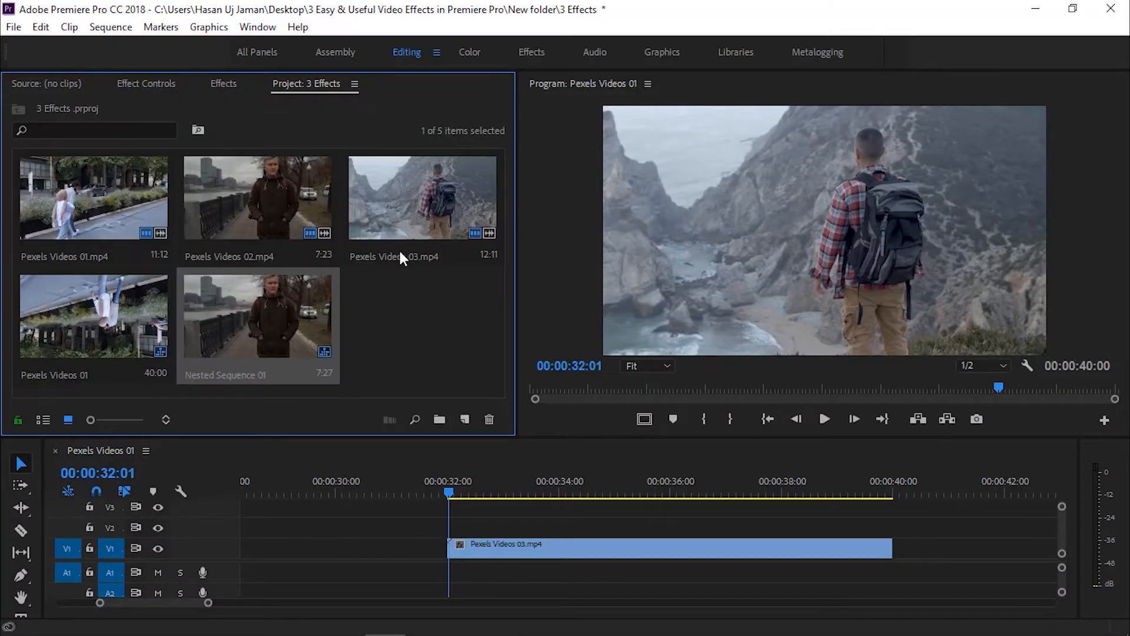
{"action": "right_click", "coordinate": [394, 328]}
{"action": "mouse_move", "coordinate": [436, 398]}
{"action": "left_click", "coordinate": [601, 451]}
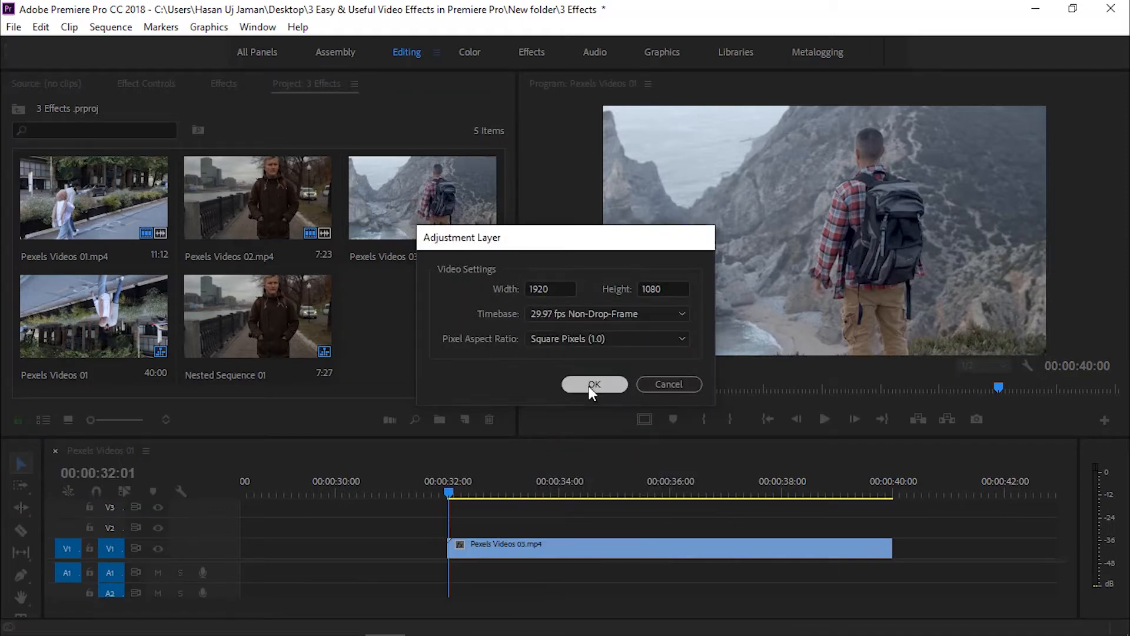
{"action": "left_click", "coordinate": [593, 384]}
{"action": "left_click_drag", "start_coordinate": [424, 320], "coordinate": [452, 523]}
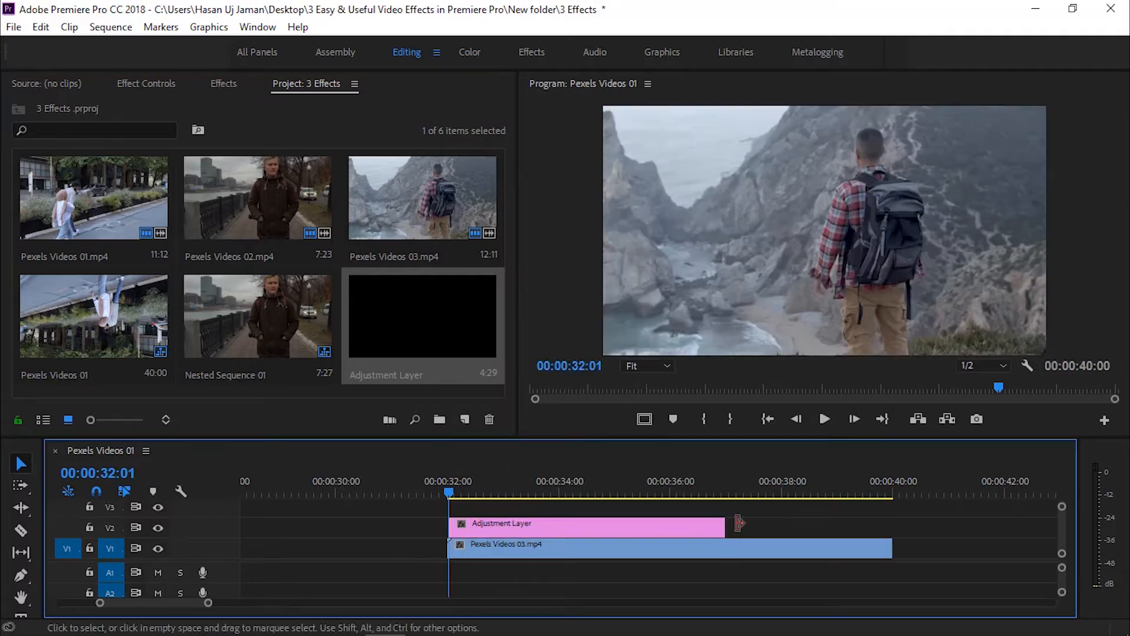
{"action": "left_click_drag", "start_coordinate": [766, 531], "coordinate": [889, 533]}
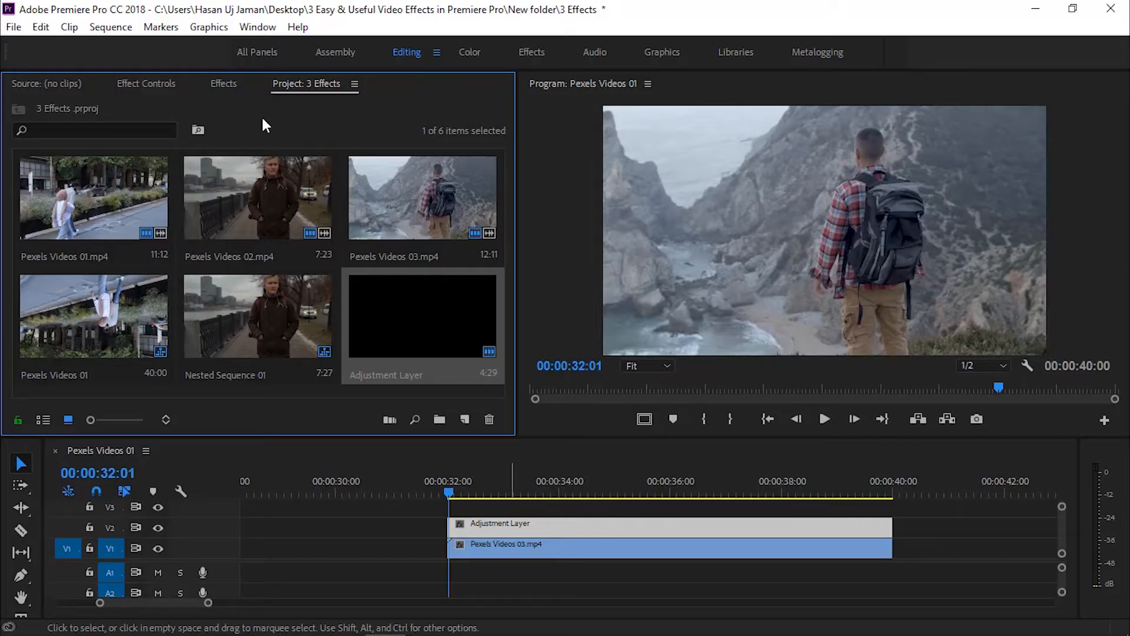
- Apply the Simple Text effect to the adjustment layer above Pexels Videos 03.mp4
{"action": "left_click", "coordinate": [219, 81]}
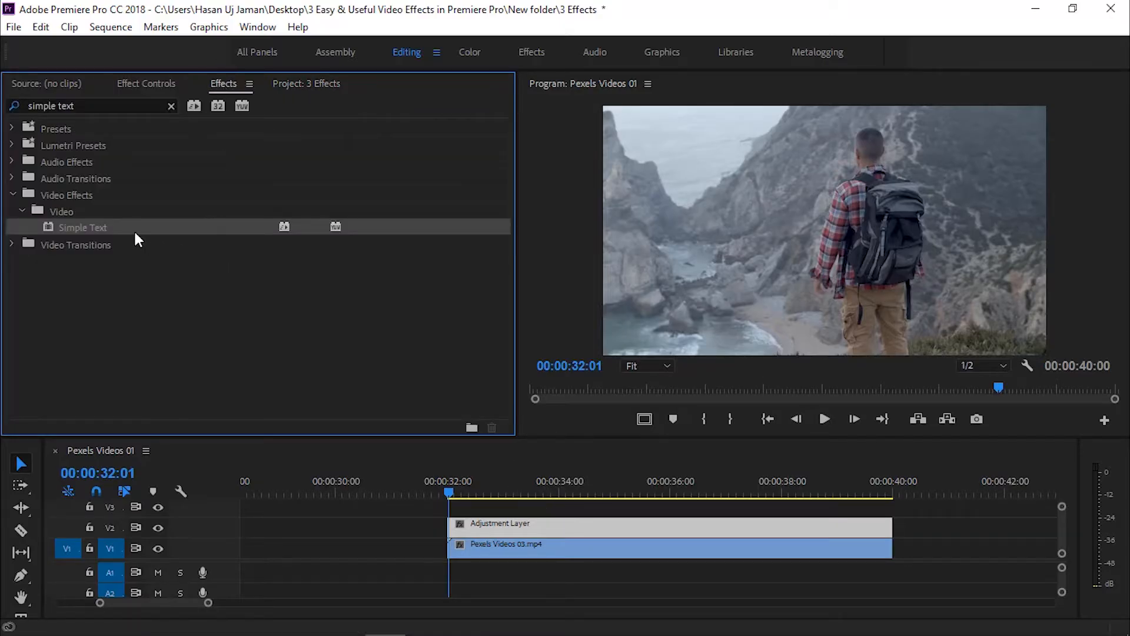
{"action": "left_click_drag", "start_coordinate": [564, 515], "coordinate": [569, 528]}
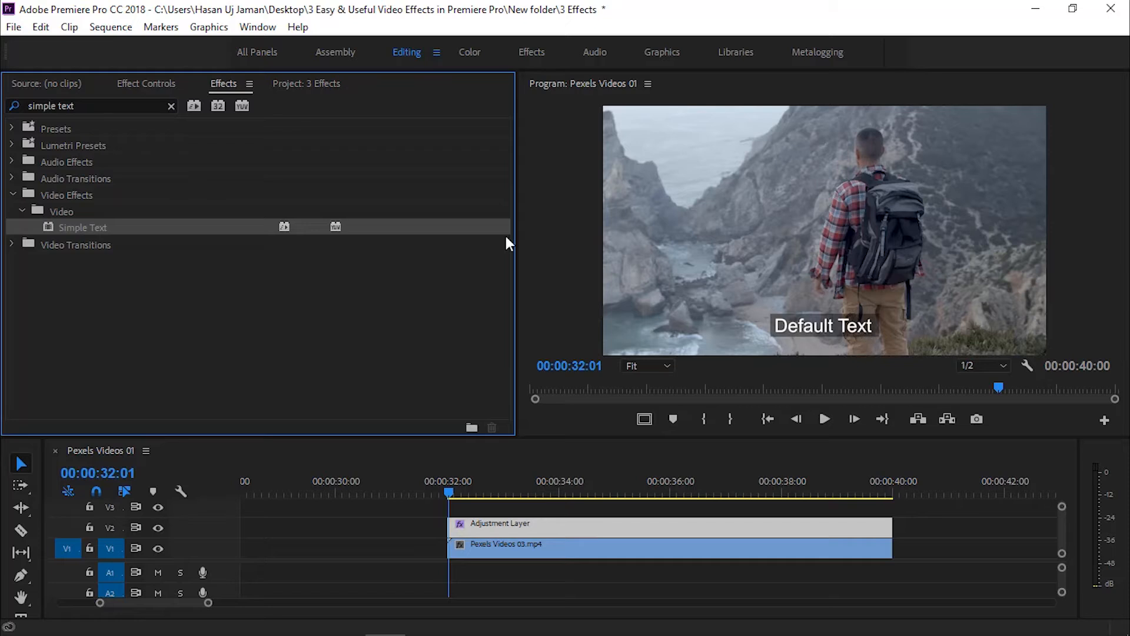
- Replace the adjustment layer's Simple Text with "Try not to become a person of success," copied from the Motivational Text file in Notepad
{"action": "left_click", "coordinate": [145, 83]}
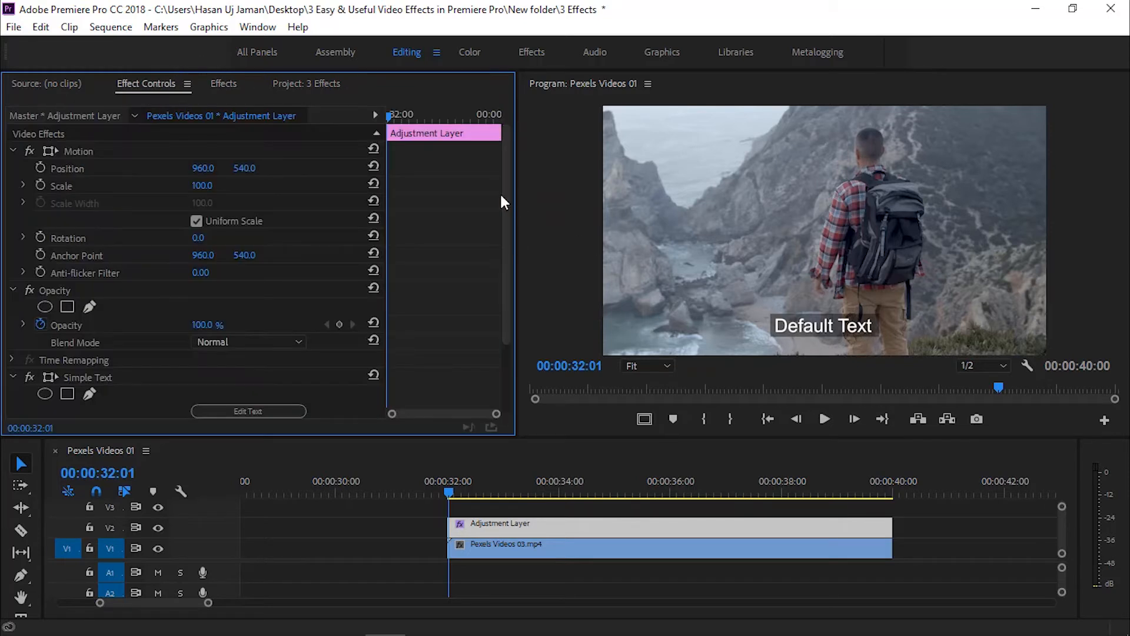
{"action": "left_click_drag", "start_coordinate": [506, 178], "coordinate": [511, 256]}
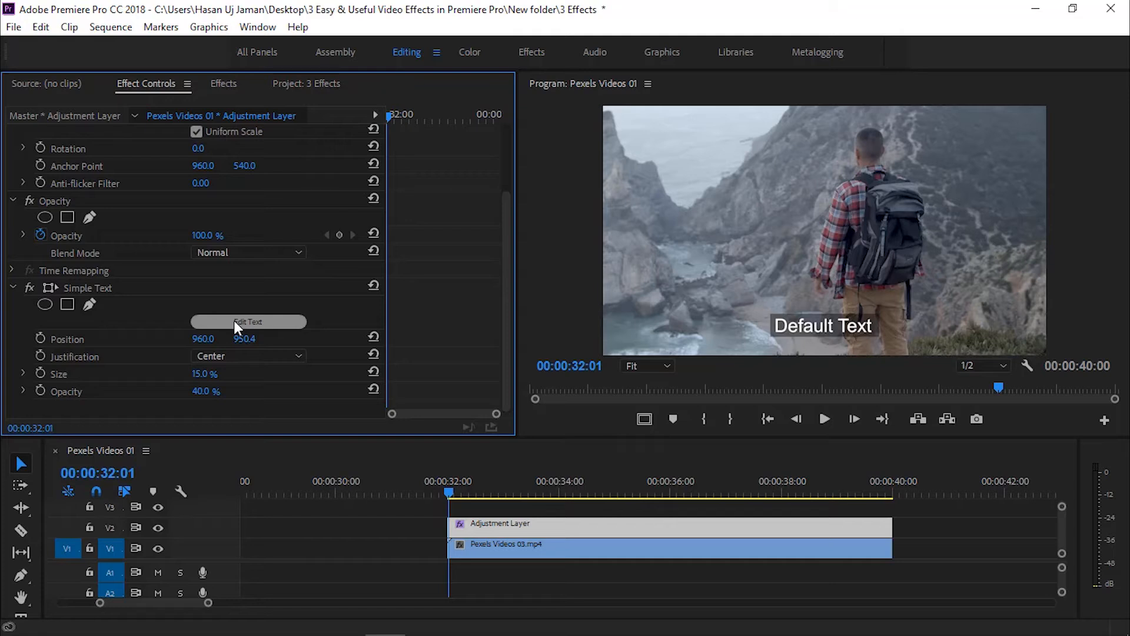
{"action": "left_click", "coordinate": [234, 321]}
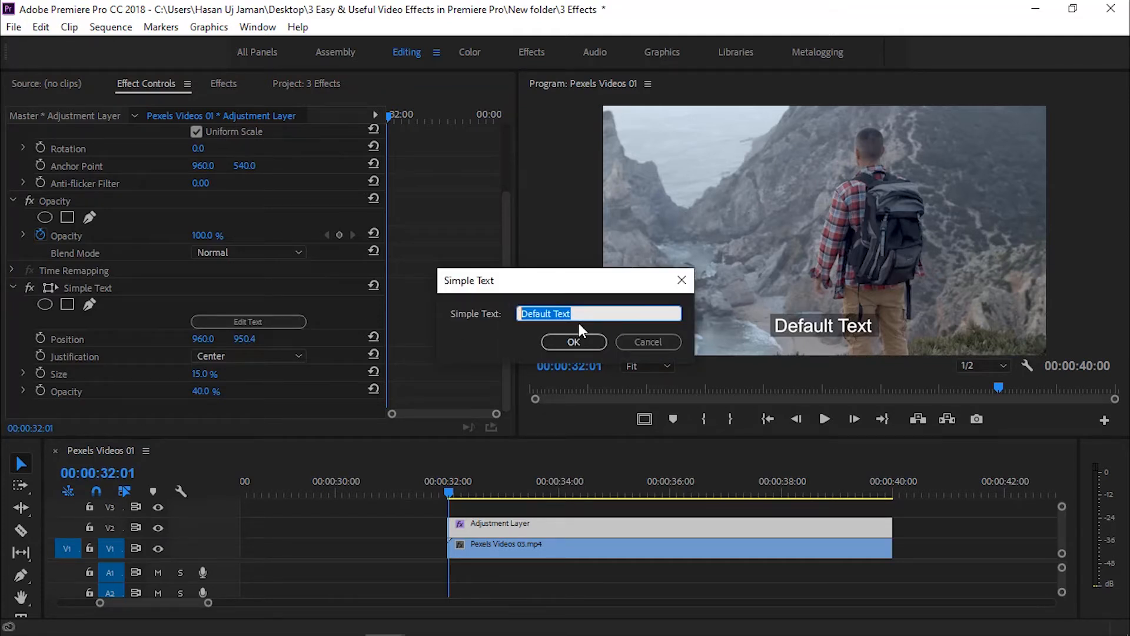
{"action": "left_click", "coordinate": [466, 618]}
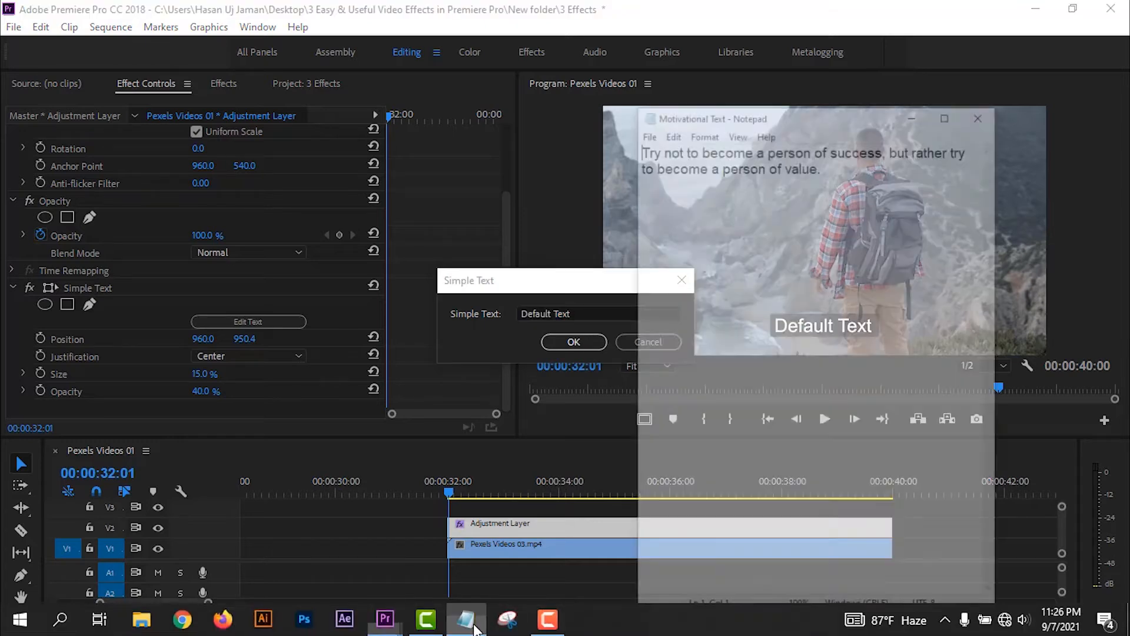
{"action": "left_click_drag", "start_coordinate": [771, 81], "coordinate": [675, 73]}
{"action": "right_click", "coordinate": [693, 68]}
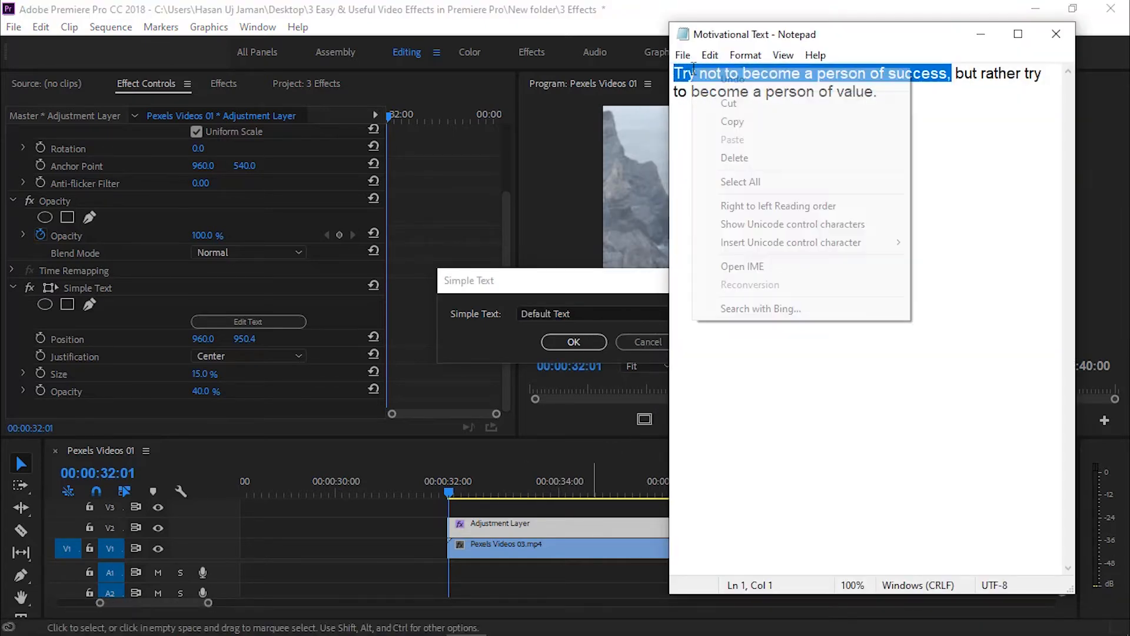
{"action": "left_click", "coordinate": [731, 122]}
{"action": "left_click", "coordinate": [575, 313]}
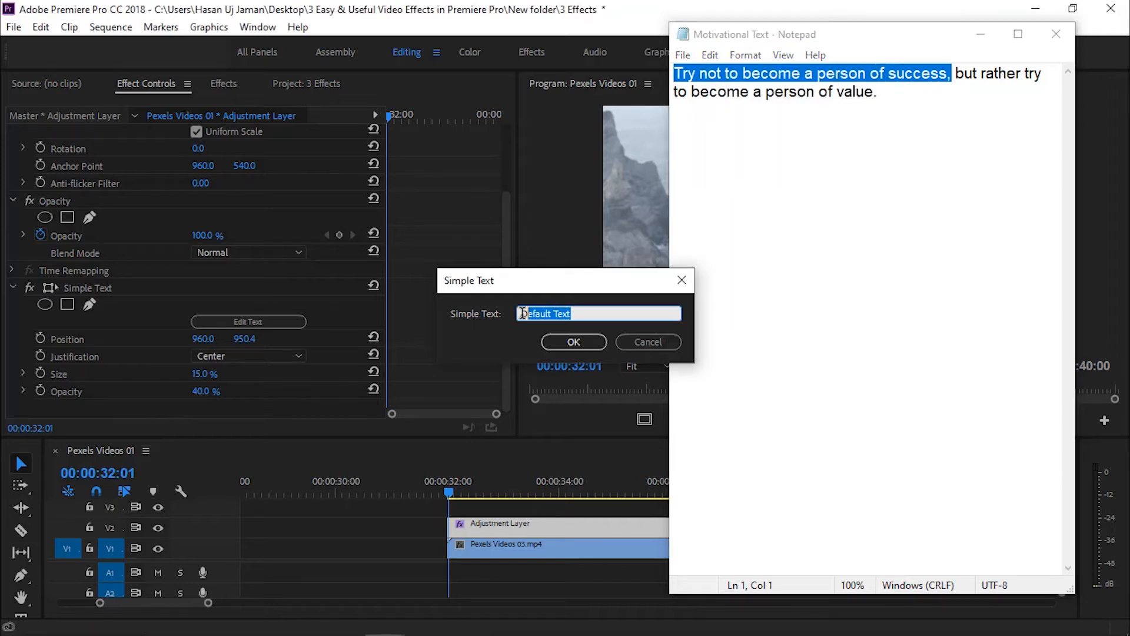
{"action": "right_click", "coordinate": [534, 314]}
{"action": "left_click", "coordinate": [574, 386]}
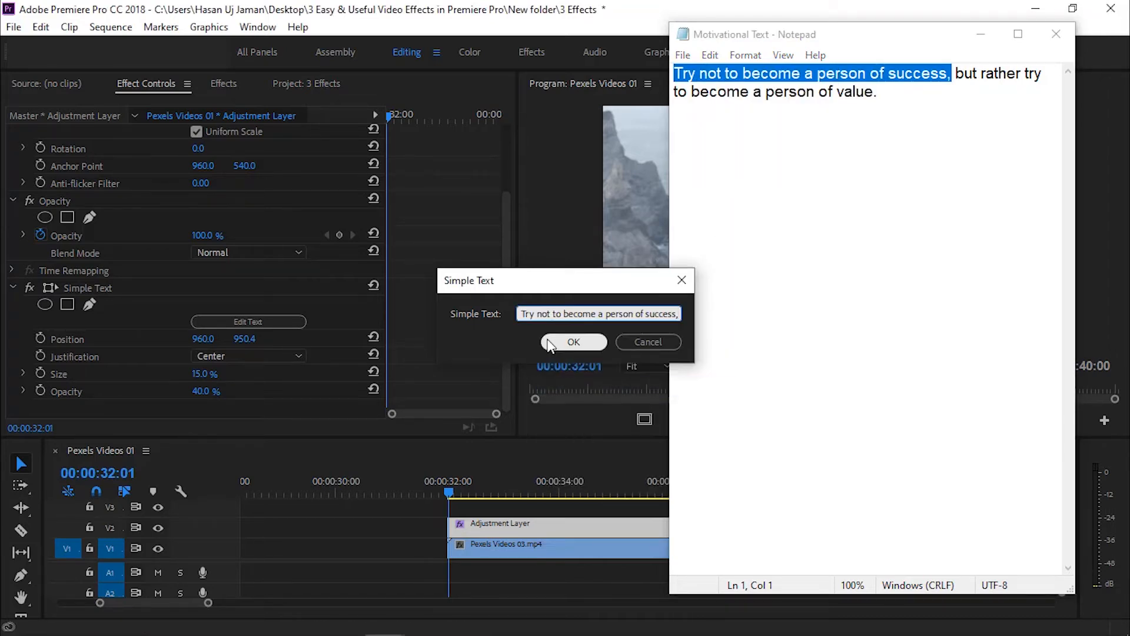
{"action": "left_click", "coordinate": [553, 340]}
- Split the adjustment layer at 00:00:35:28 with the Razor tool and return to the Selection tool
{"action": "left_click_drag", "start_coordinate": [506, 494], "coordinate": [603, 496]}
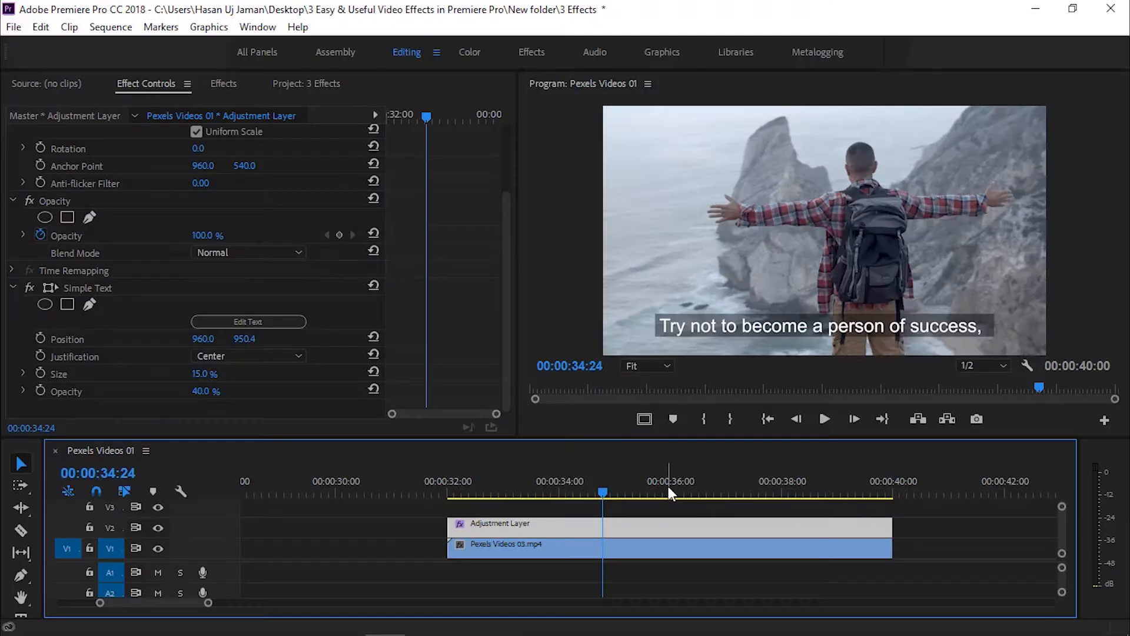
{"action": "left_click", "coordinate": [668, 491]}
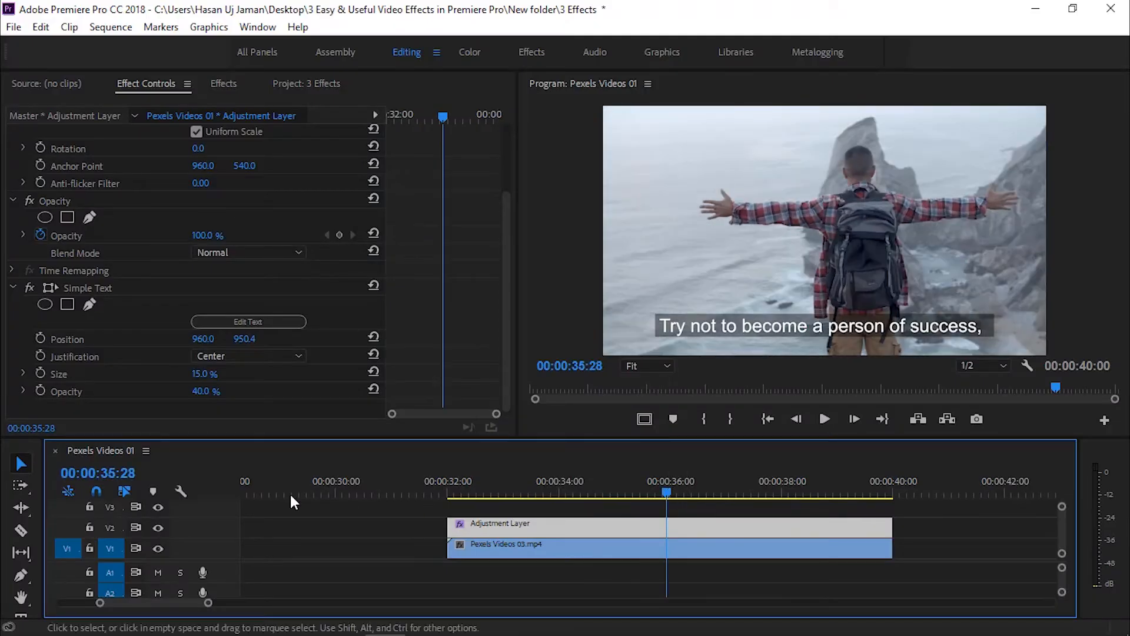
{"action": "left_click", "coordinate": [20, 531]}
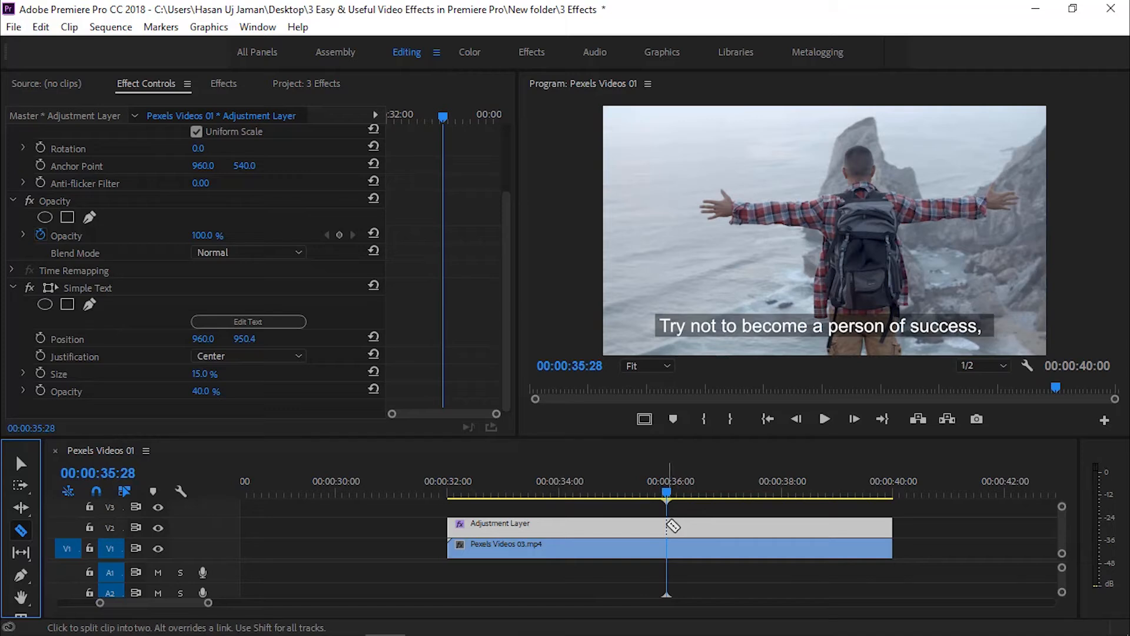
{"action": "left_click", "coordinate": [671, 525]}
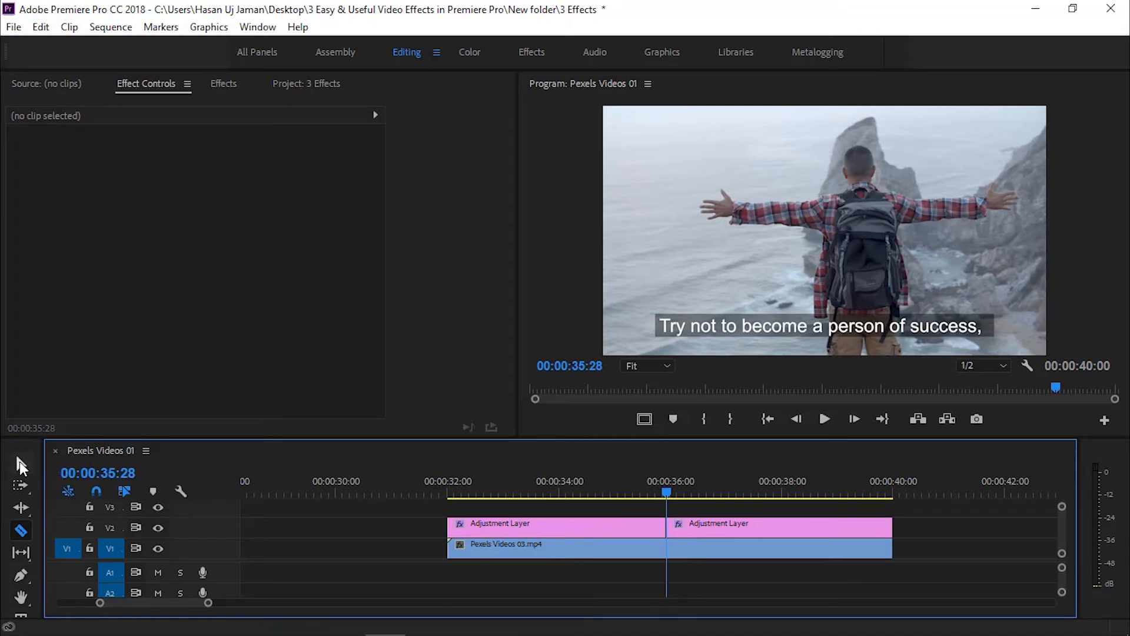
{"action": "left_click", "coordinate": [20, 464]}
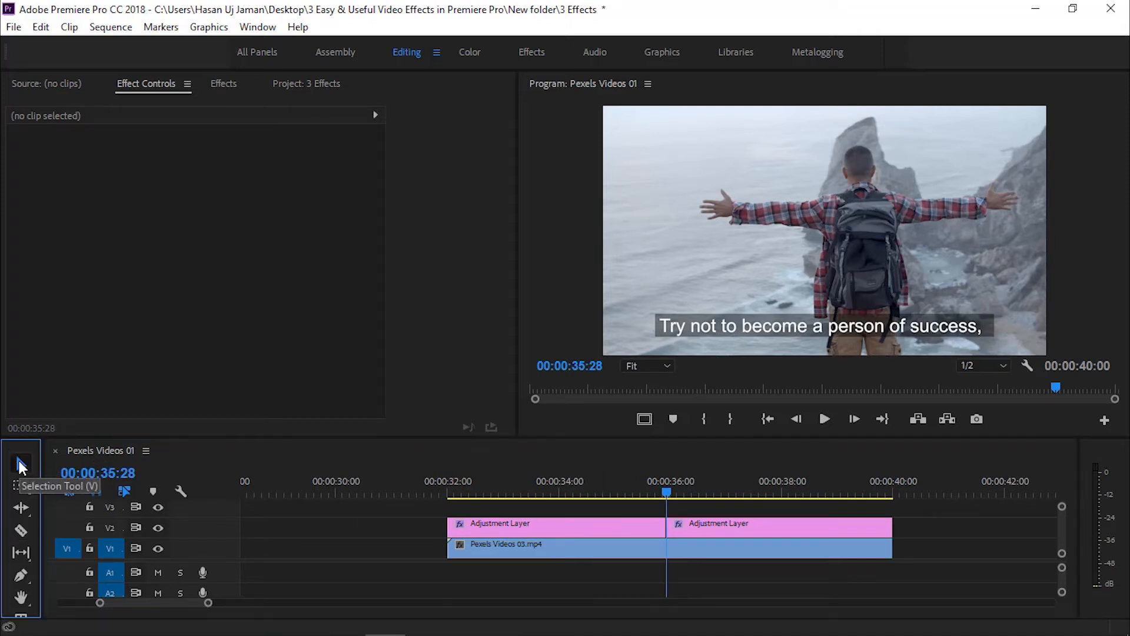
- Replace the second adjustment layer's Simple Text with "but rather try to become a person of value." from Notepad and preview it
{"action": "left_click", "coordinate": [715, 524]}
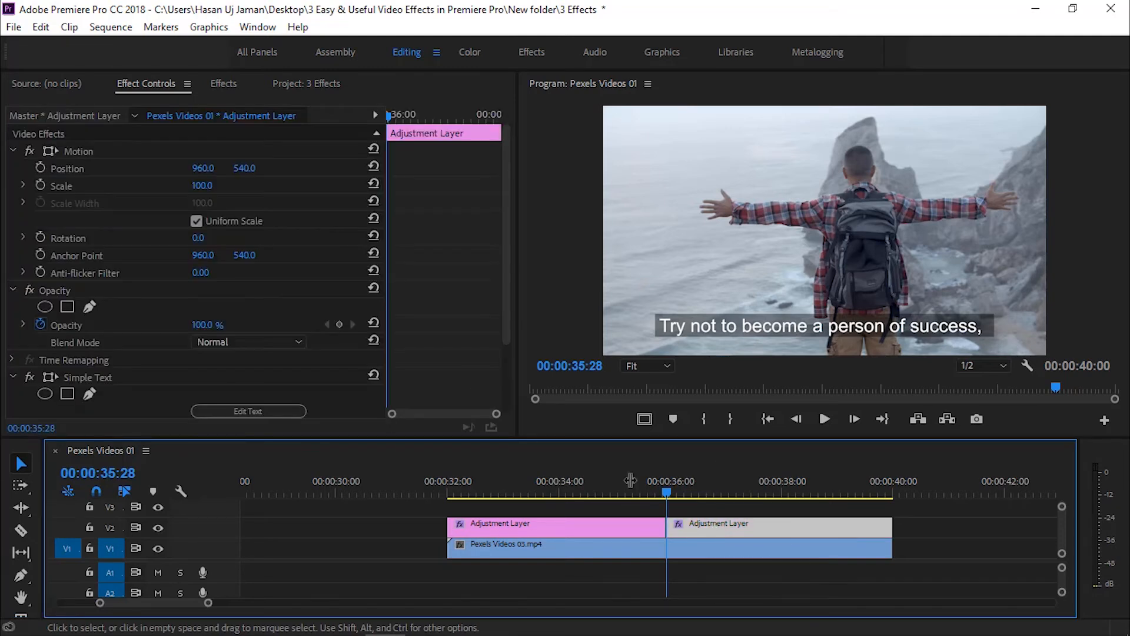
{"action": "left_click_drag", "start_coordinate": [506, 209], "coordinate": [248, 309]}
{"action": "left_click", "coordinate": [249, 322]}
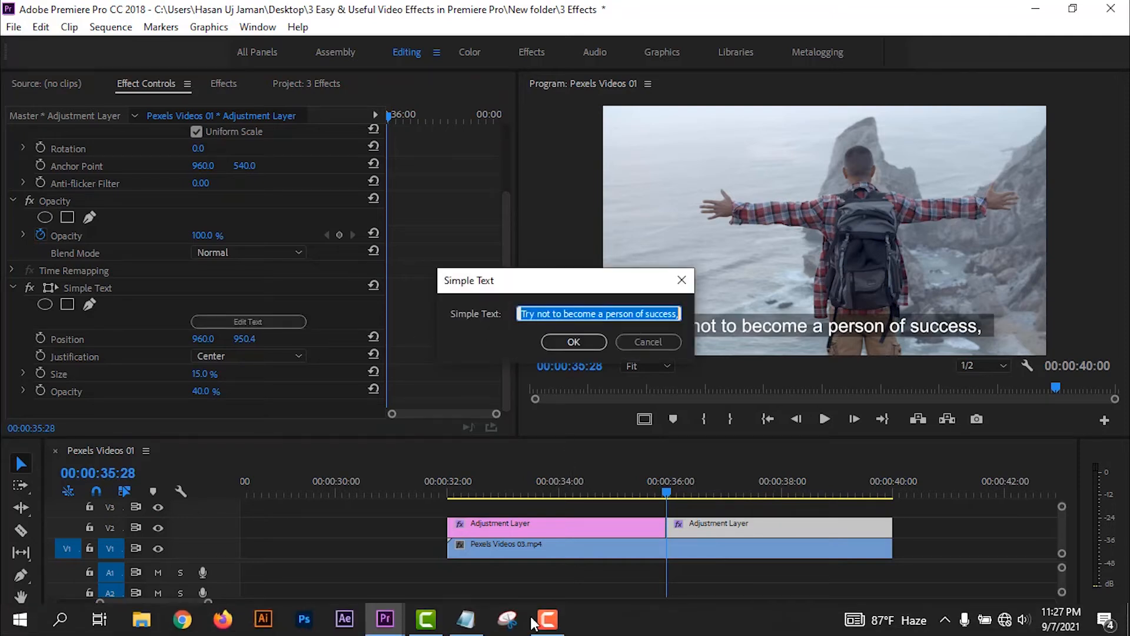
{"action": "left_click", "coordinate": [466, 622]}
{"action": "left_click_drag", "start_coordinate": [957, 73], "coordinate": [972, 149]}
{"action": "right_click", "coordinate": [794, 99]}
{"action": "left_click", "coordinate": [812, 150]}
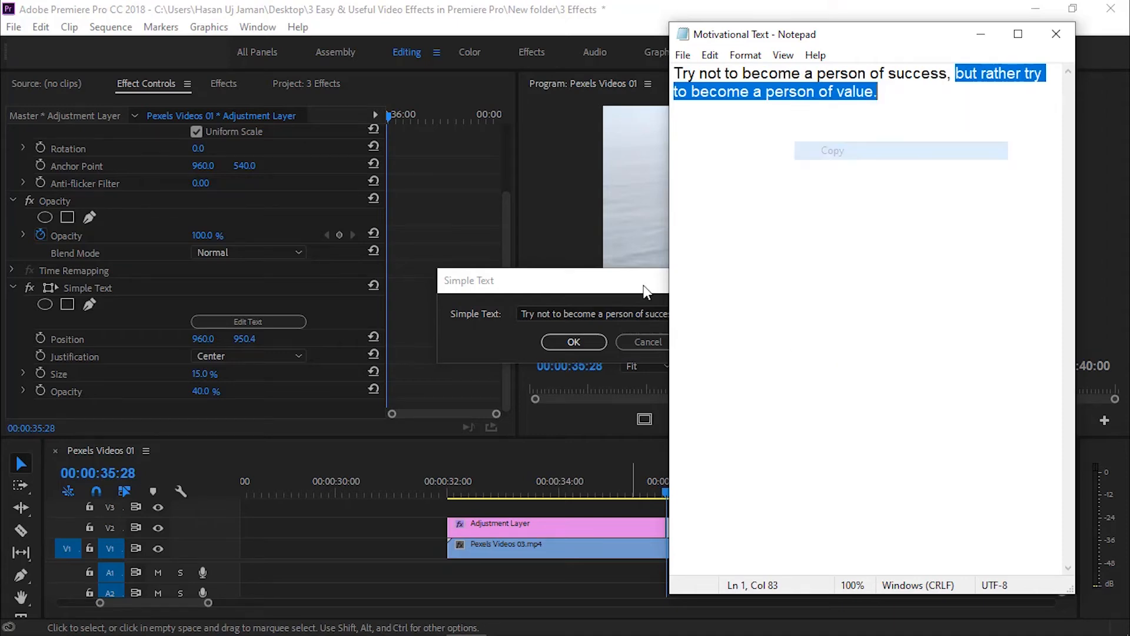
{"action": "left_click", "coordinate": [628, 312]}
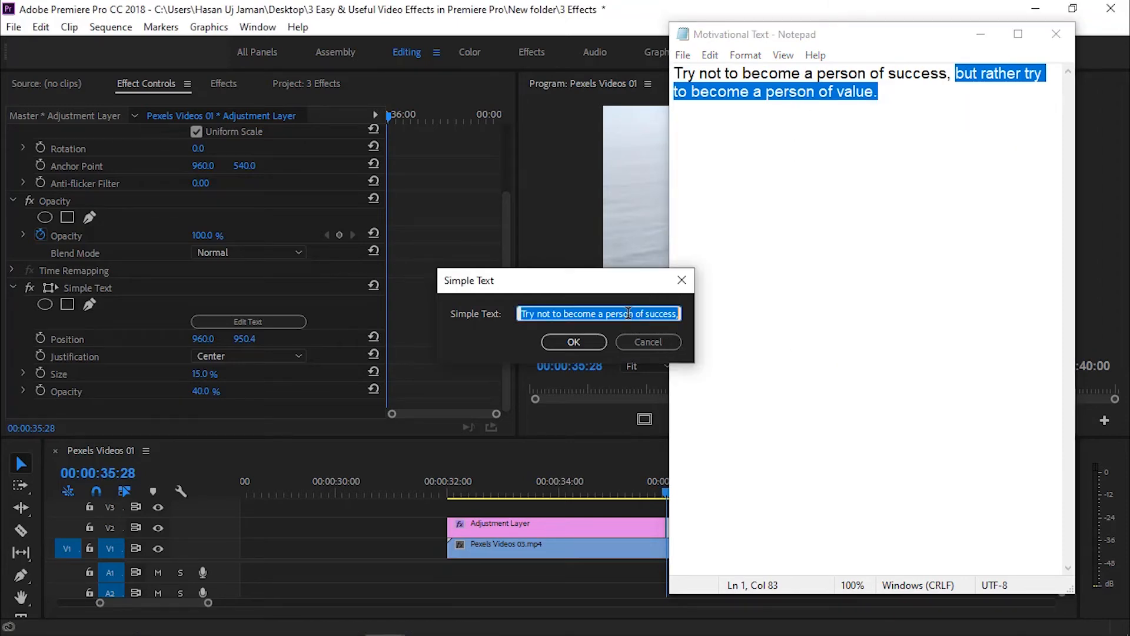
{"action": "key", "text": "ctrl+v"}
{"action": "left_click", "coordinate": [571, 344]}
{"action": "left_click", "coordinate": [659, 490]}
{"action": "left_click_drag", "start_coordinate": [659, 491], "coordinate": [698, 493]}
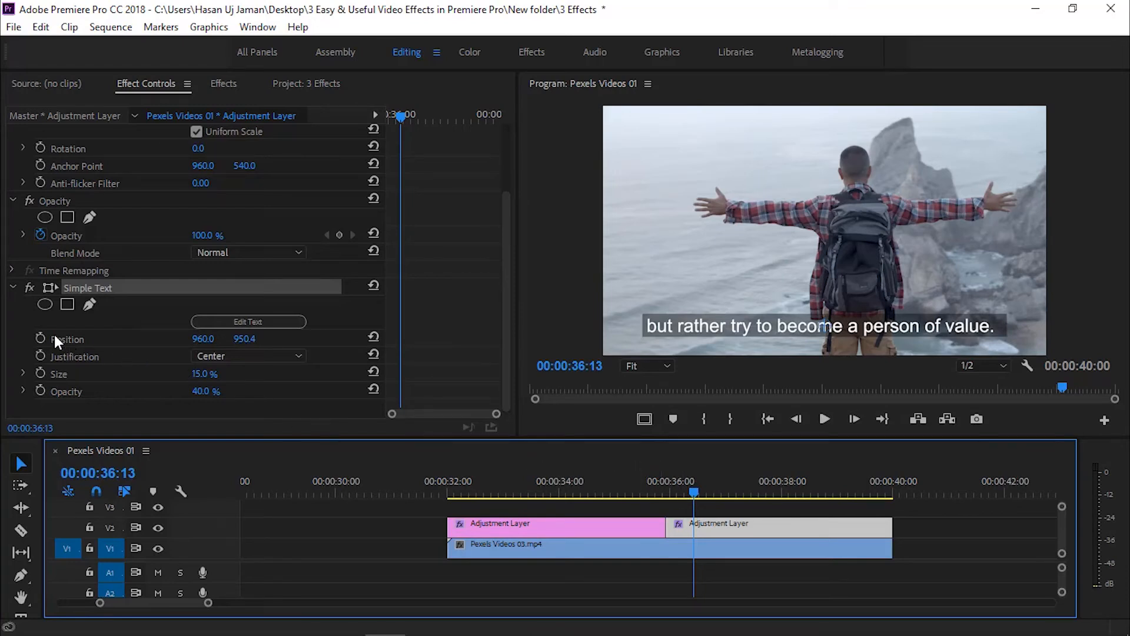
- Preview the second caption at 00:00:37:08 and try Left and Right justification on its Simple Text before restoring Center
{"action": "left_click", "coordinate": [92, 342]}
{"action": "left_click_drag", "start_coordinate": [696, 490], "coordinate": [741, 491]}
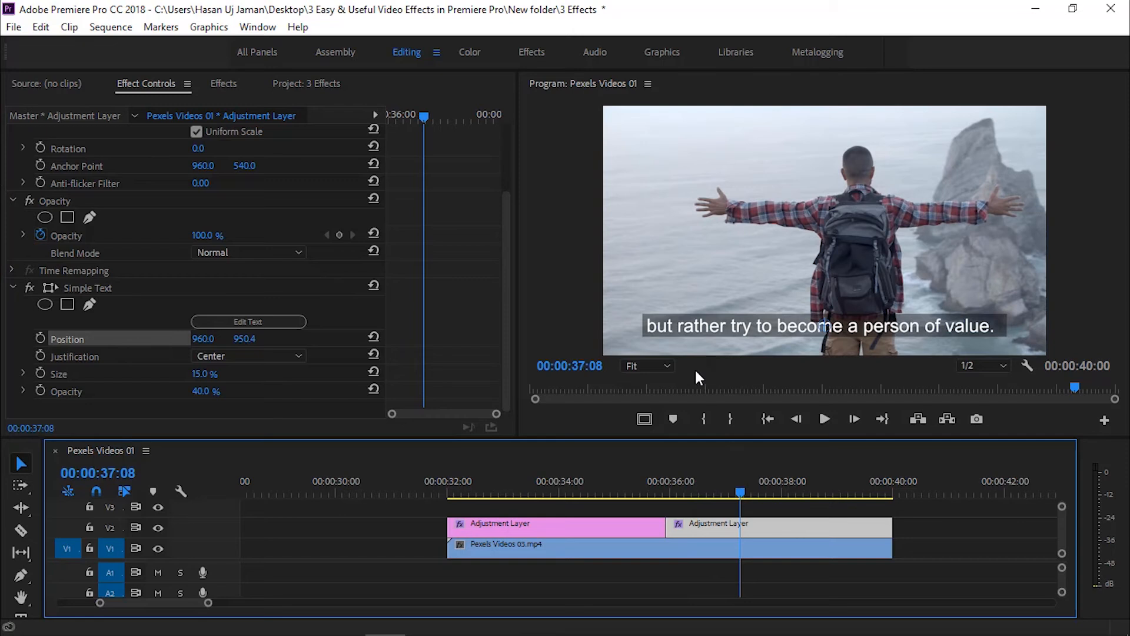
{"action": "left_click", "coordinate": [215, 358]}
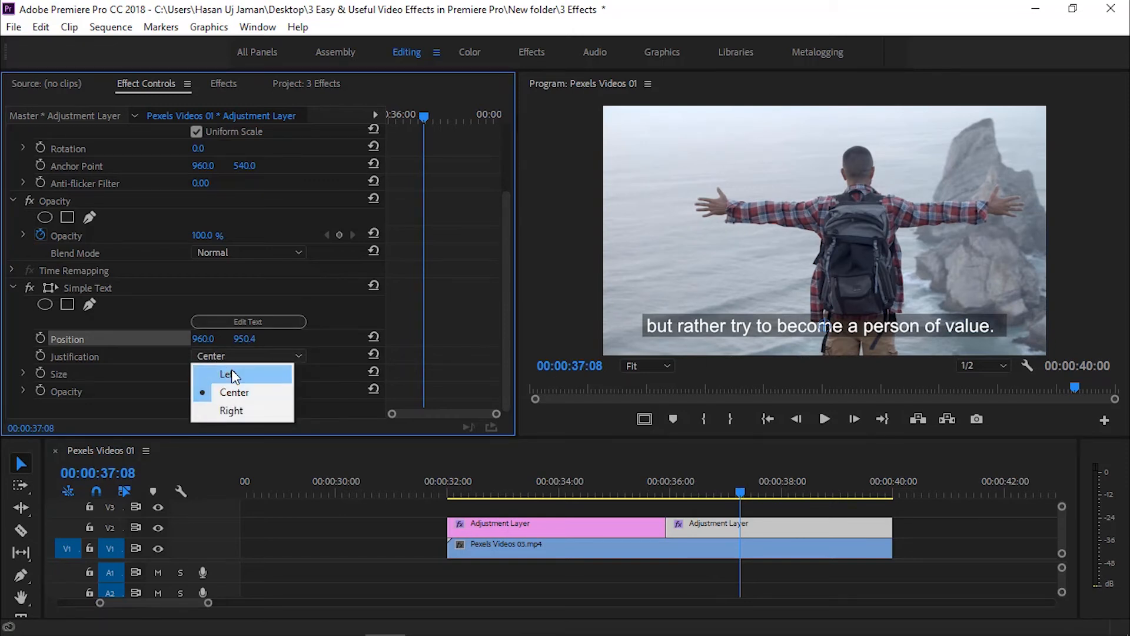
{"action": "left_click", "coordinate": [232, 376]}
{"action": "left_click", "coordinate": [229, 352]}
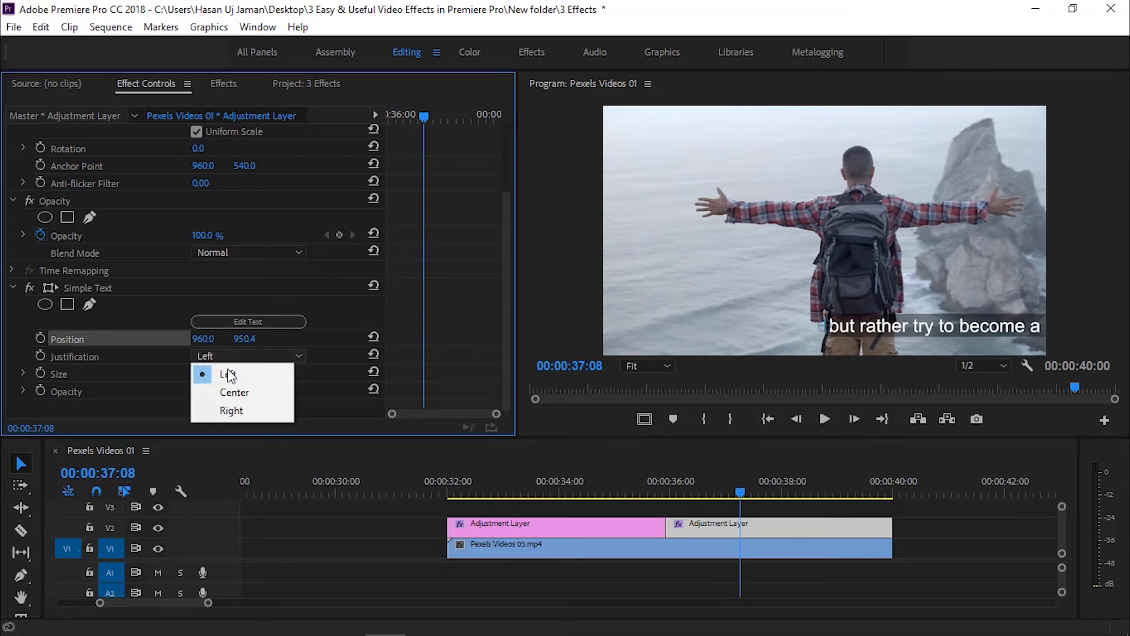
{"action": "left_click", "coordinate": [236, 411]}
{"action": "left_click", "coordinate": [224, 350]}
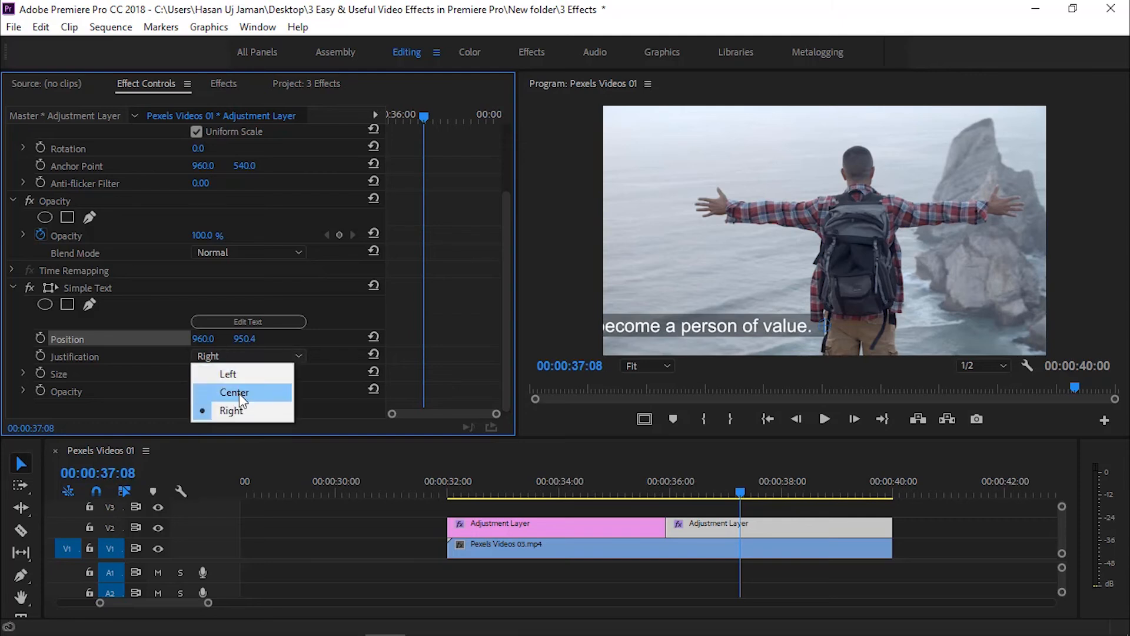
{"action": "left_click", "coordinate": [235, 394]}
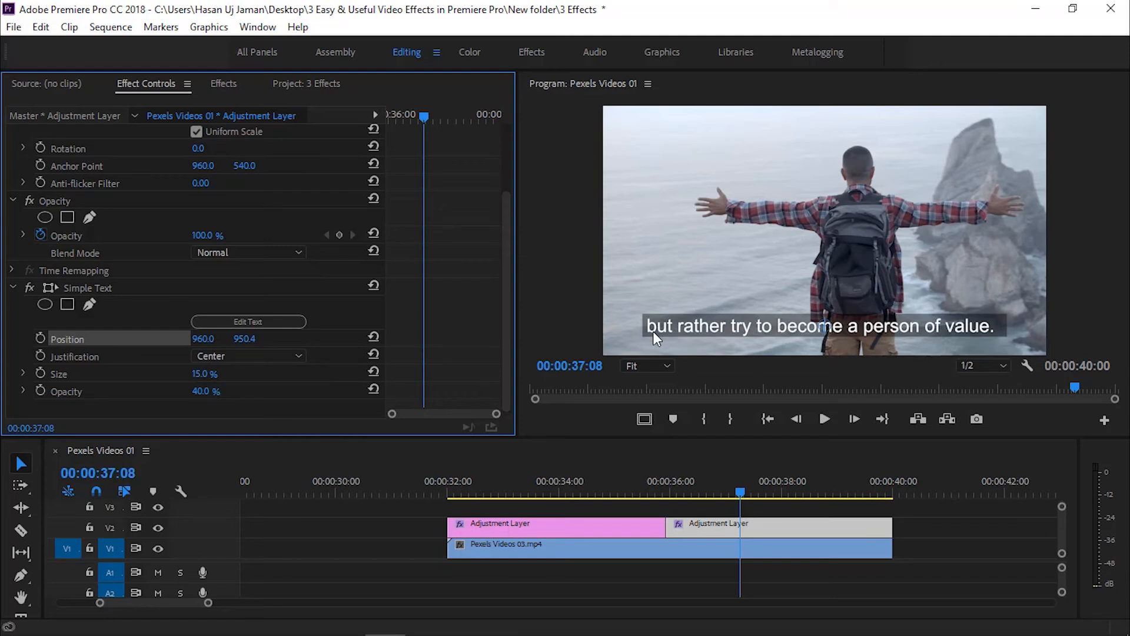
- Try higher opacity values for the second adjustment layer's Simple Text effect and set its opacity to 50%
{"action": "left_click", "coordinate": [210, 391]}
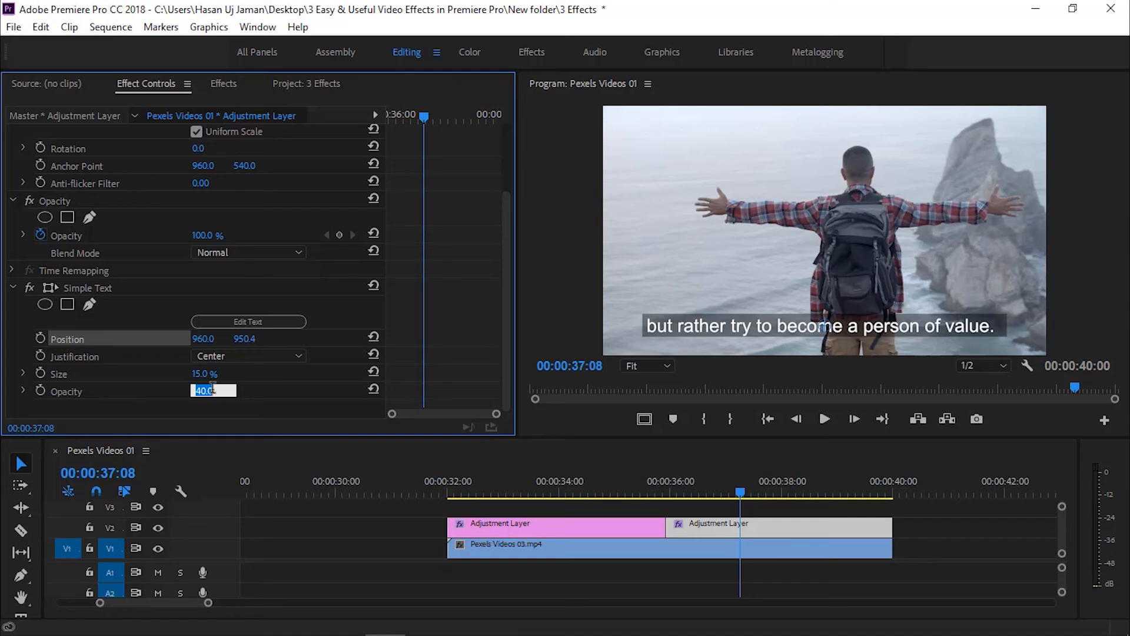
{"action": "key", "text": "Up"}
{"action": "key", "text": "Up"}
{"action": "key", "text": "Up"}
{"action": "key", "text": "Up"}
{"action": "key", "text": "Up"}
{"action": "key", "text": "Up"}
{"action": "key", "text": "Up"}
{"action": "key", "text": "Up"}
{"action": "key", "text": "Up"}
{"action": "key", "text": "Up"}
{"action": "key", "text": "Up"}
{"action": "key", "text": "Up"}
{"action": "key", "text": "Up"}
{"action": "key", "text": "Up"}
{"action": "key", "text": "Up"}
{"action": "key", "text": "Up"}
{"action": "key", "text": "Up"}
{"action": "key", "text": "Up"}
{"action": "key", "text": "Up"}
{"action": "key", "text": "Up"}
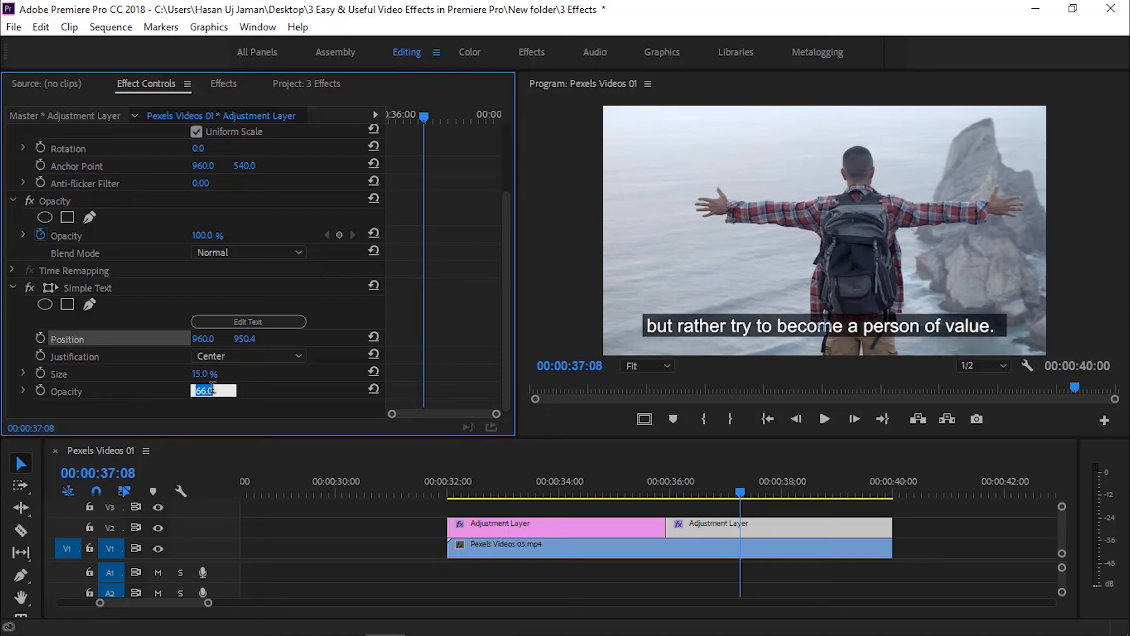
{"action": "type", "text": "50"}
{"action": "key", "text": "Return"}
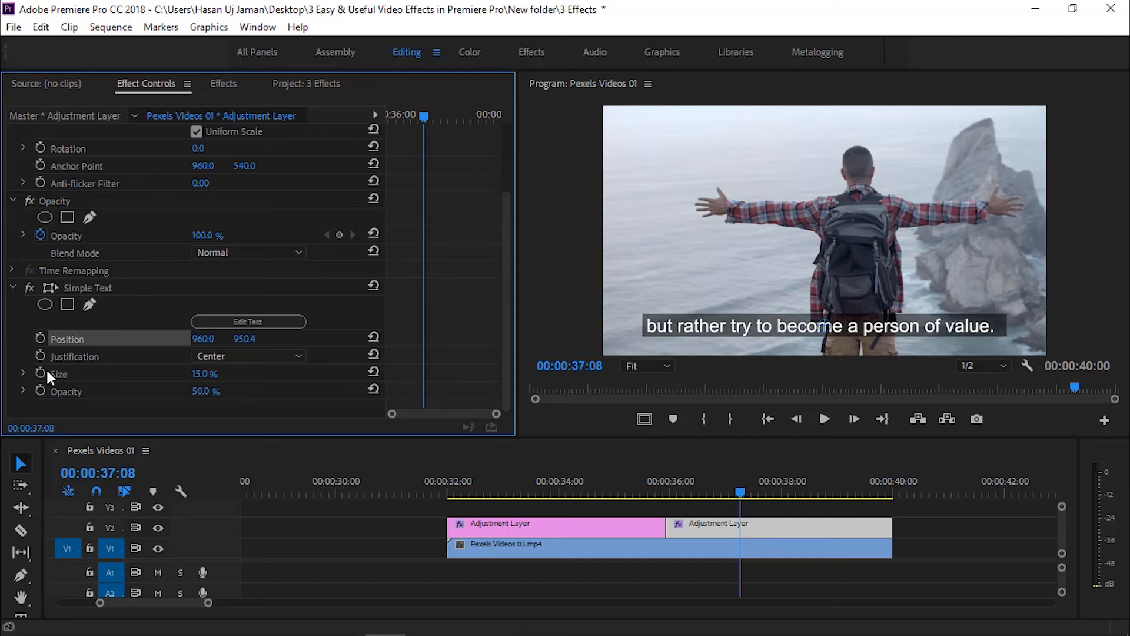
- Set the Simple Text size on the second adjustment layer to 13%
{"action": "left_click", "coordinate": [205, 374]}
{"action": "type", "text": "13"}
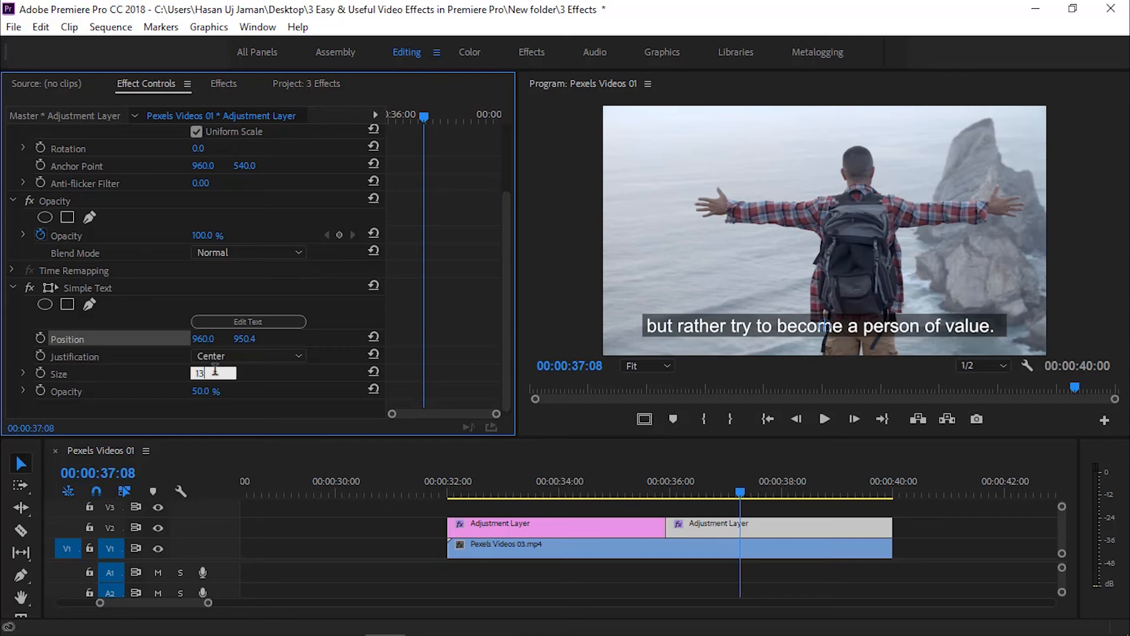
{"action": "key", "text": "Return"}
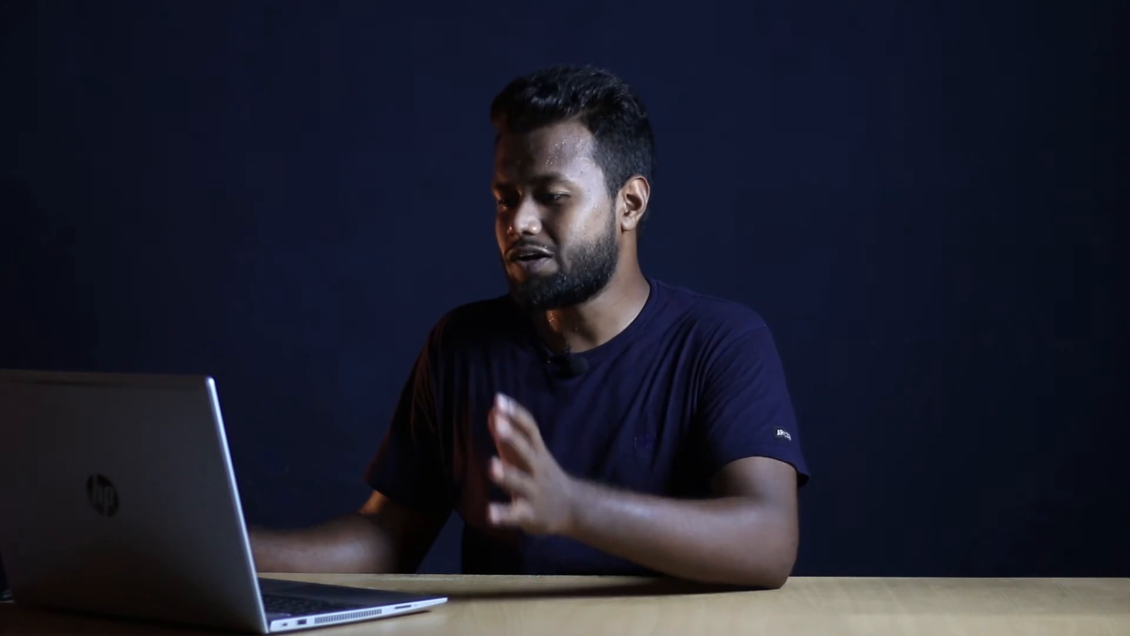